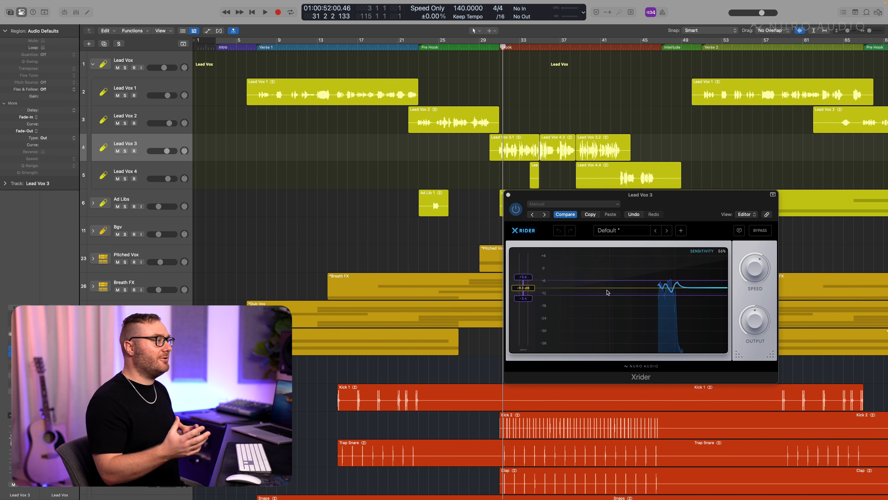
Solo the Lead Vox 3 track and play the vocal through Xrider
key(s)
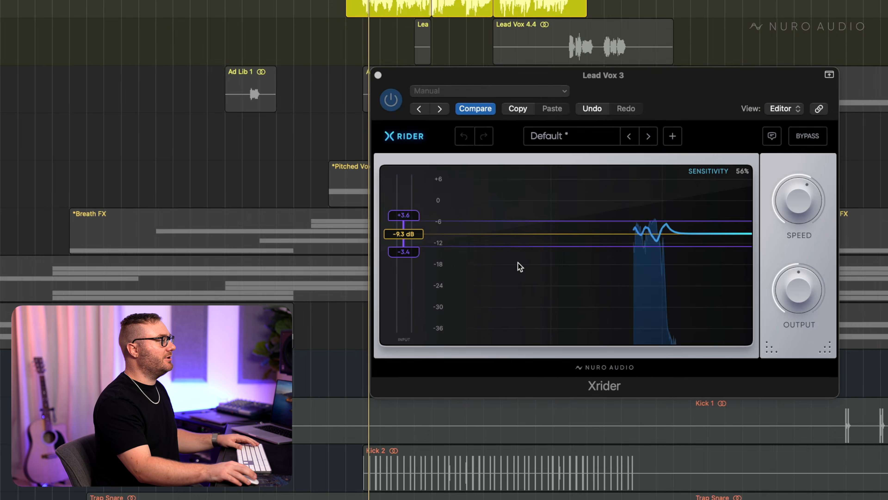
key(space)
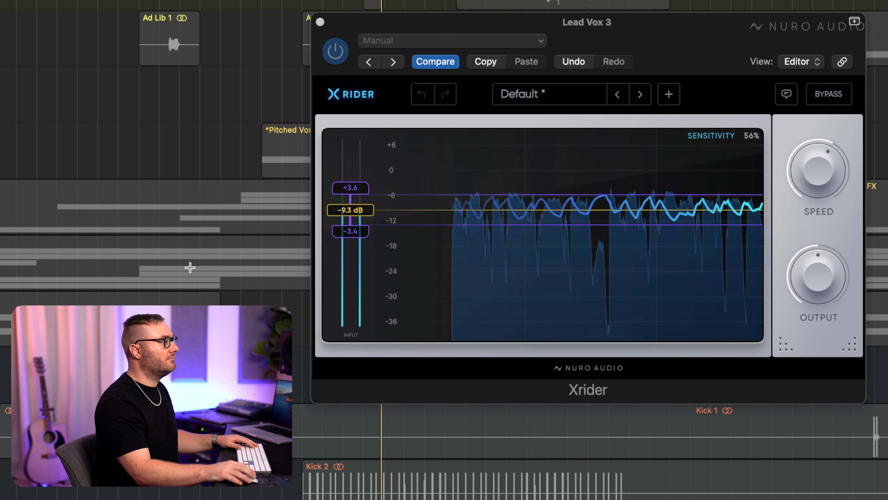
key(space)
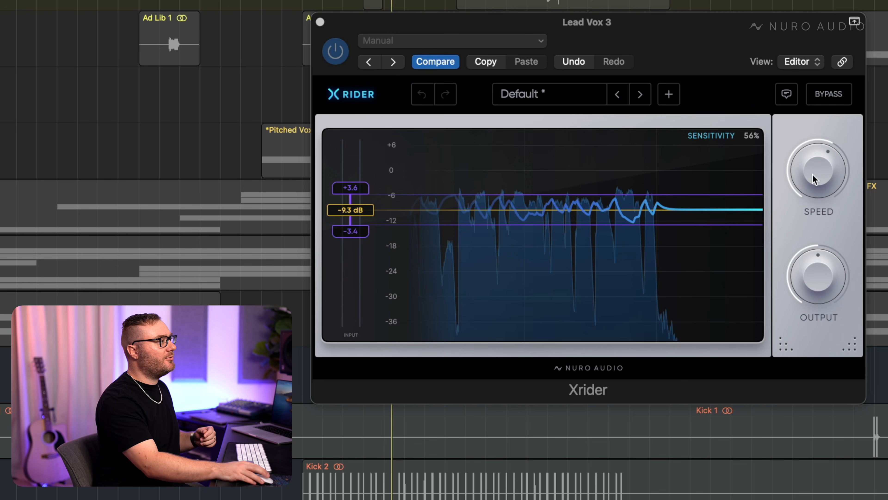
Audition the lead vocal with Xrider's Speed raised high and with it lowered to a slow setting
key(space)
drag(823, 185, 805, 282)
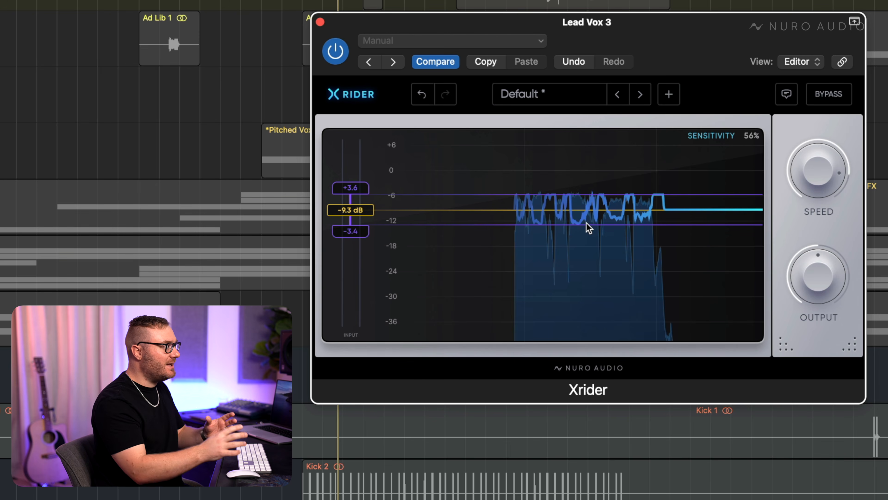
drag(860, 176, 797, 343)
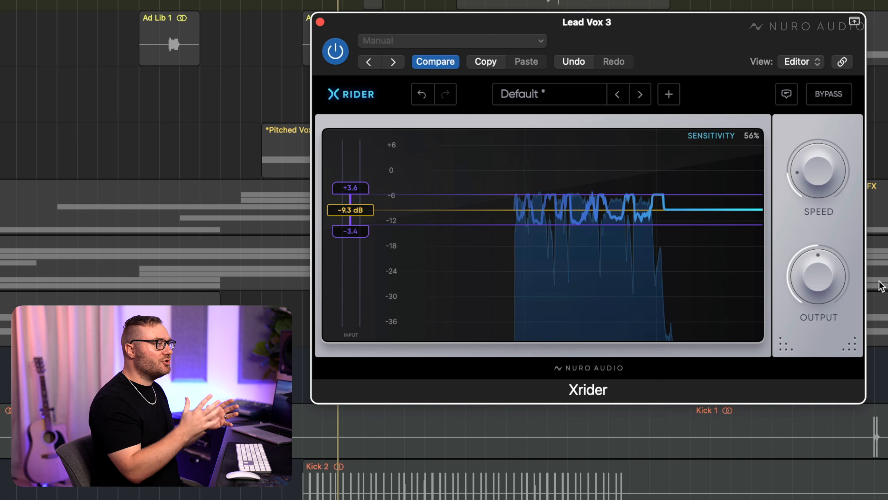
key(space)
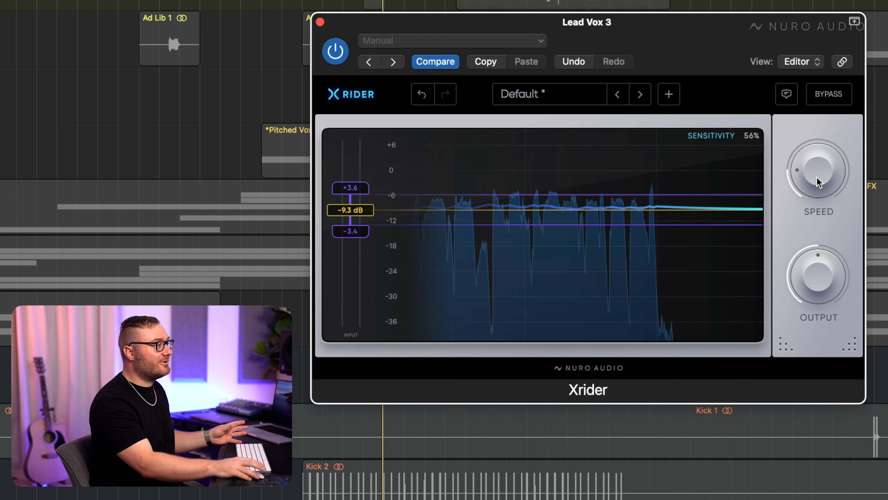
Set Xrider's Speed to 75% and raise the Sensitivity to 96%
drag(807, 168, 832, 180)
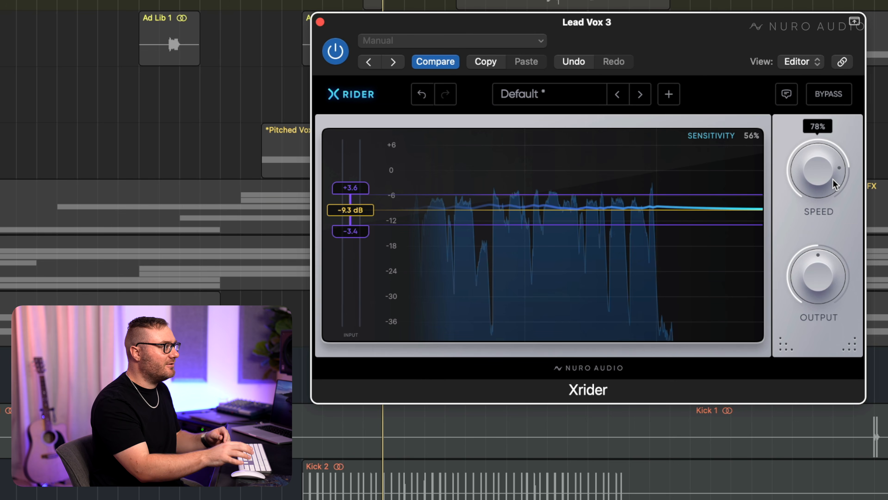
drag(824, 177, 823, 181)
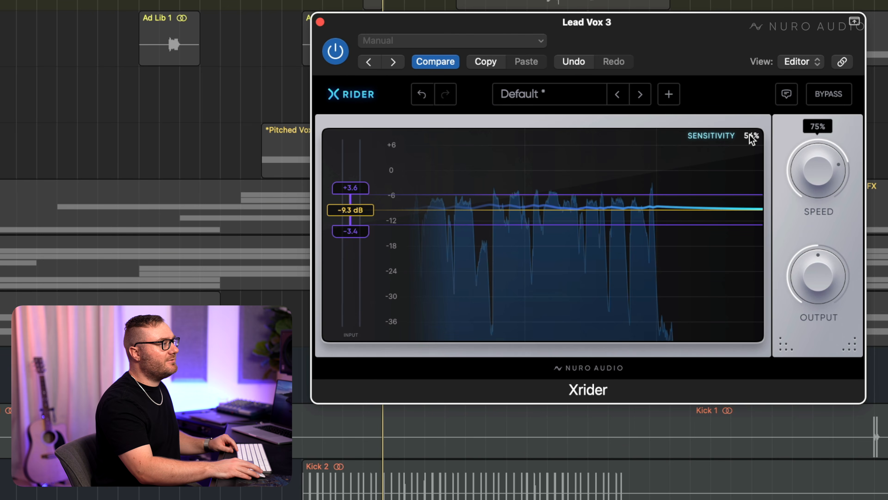
drag(752, 149, 752, 140)
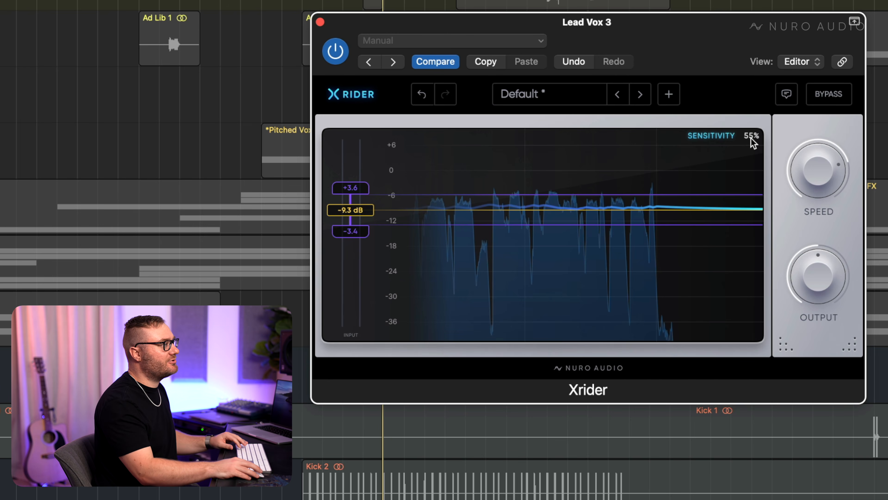
drag(750, 138, 768, 26)
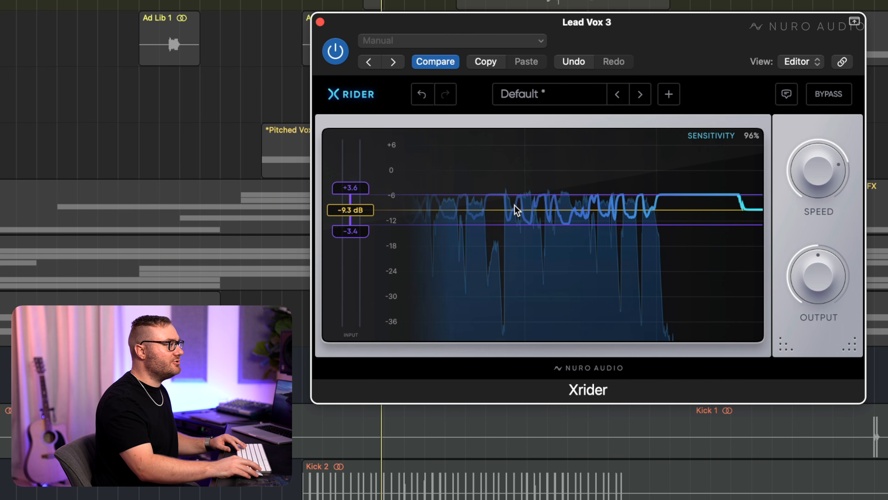
Lower Xrider's Sensitivity to 17% while auditioning the lead vocal
mouse_move(749, 138)
mouse_down()
mouse_move(747, 178)
mouse_move(749, 154)
mouse_up()
drag(744, 219, 739, 333)
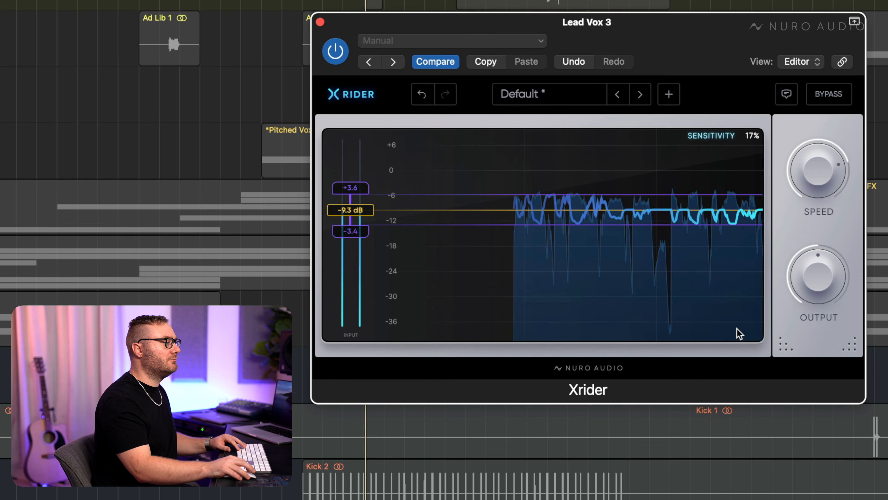
key(space)
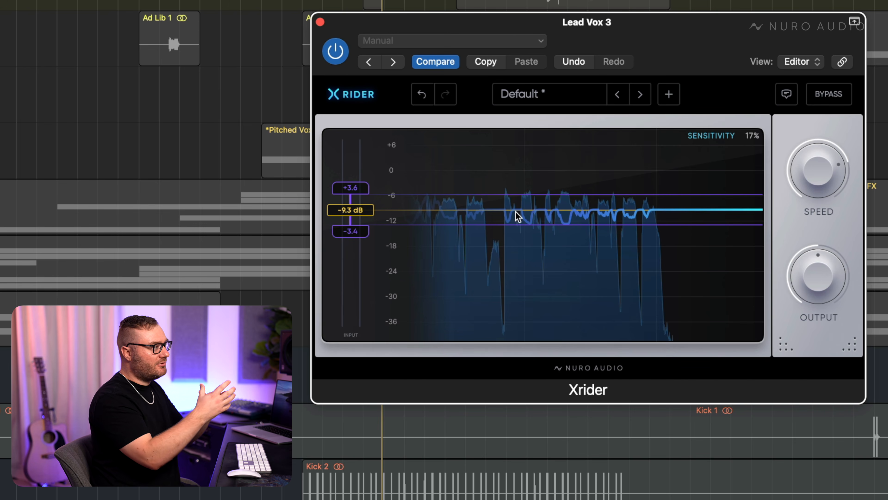
Set Xrider's Sensitivity to 35%, reduce its Speed to a moderate setting and audition the lead vocal
drag(751, 135, 751, 131)
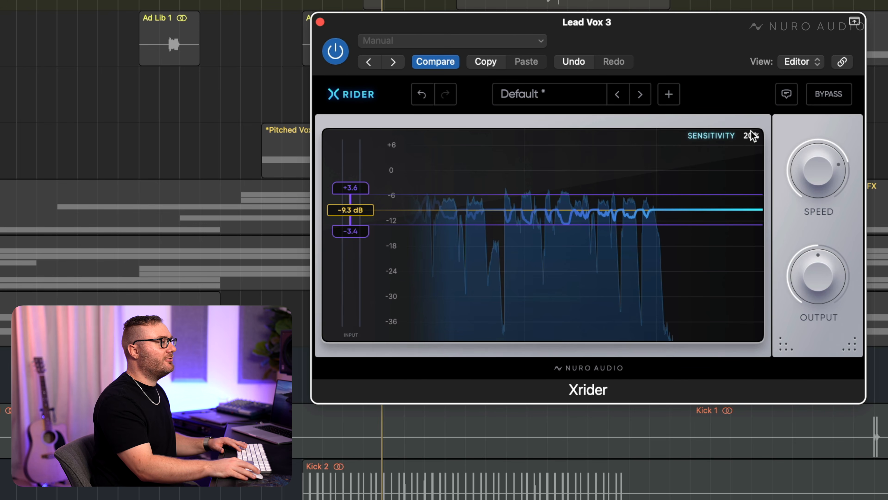
drag(766, 102, 765, 115)
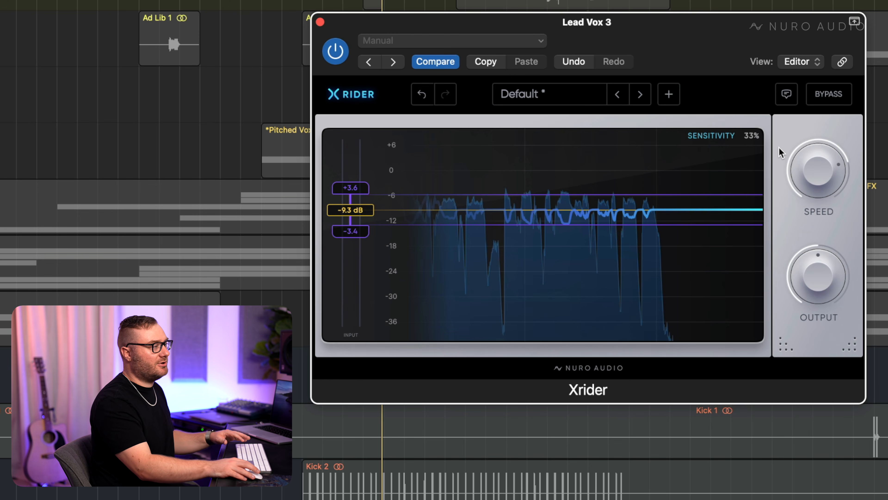
mouse_move(755, 134)
mouse_down()
mouse_move(757, 121)
mouse_move(757, 135)
mouse_up()
drag(817, 184, 816, 216)
key(space)
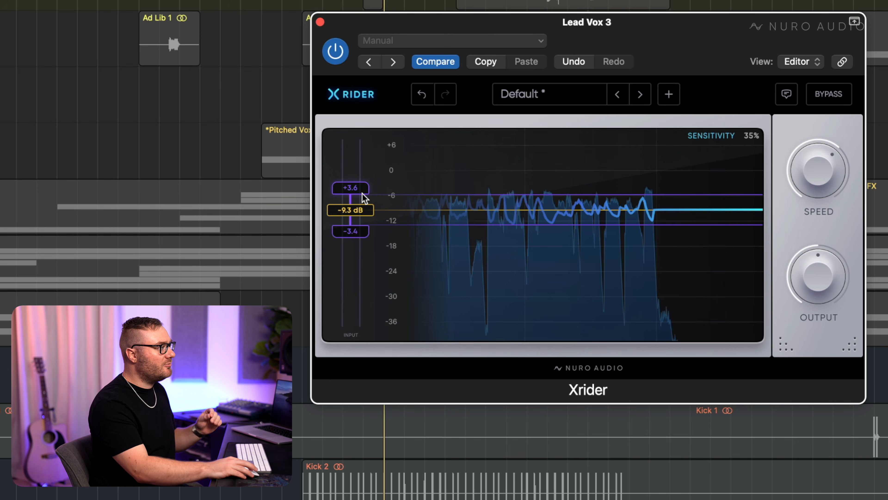
Widen Xrider's gain range around the target level to +7.5 dB and -7.5 dB
drag(364, 192, 364, 187)
drag(364, 226, 364, 243)
drag(363, 182, 362, 180)
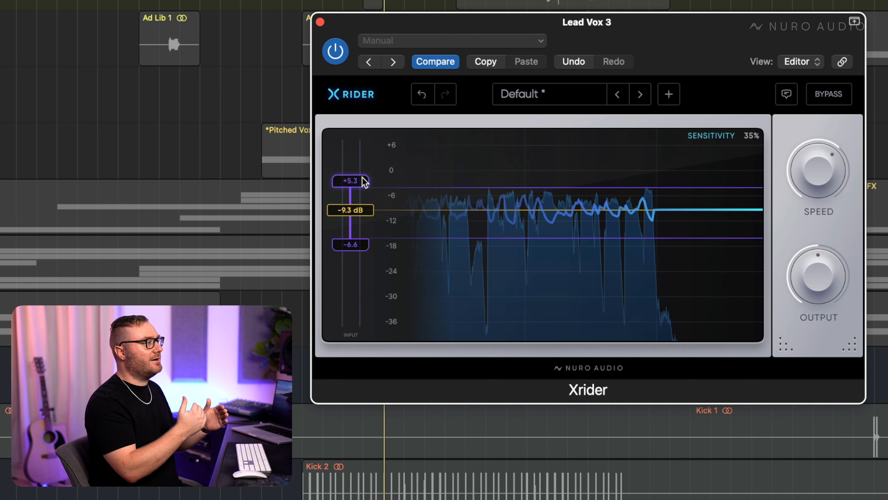
drag(364, 181, 365, 171)
drag(361, 249, 362, 254)
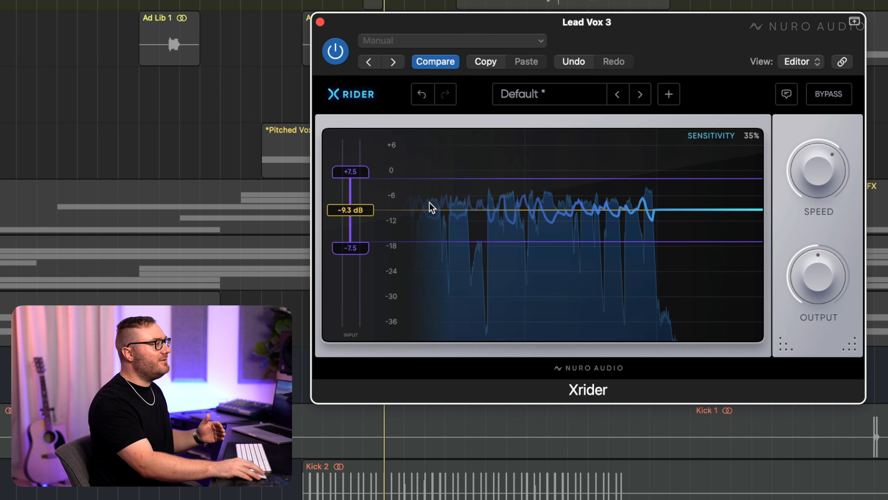
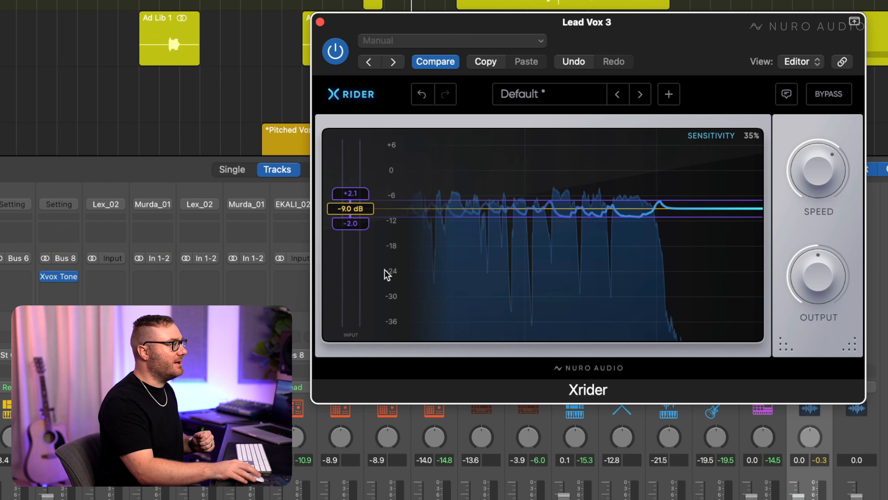
Set Xrider's Speed on the lead vocal to 32% and fine-tune it during playback
drag(816, 174, 804, 211)
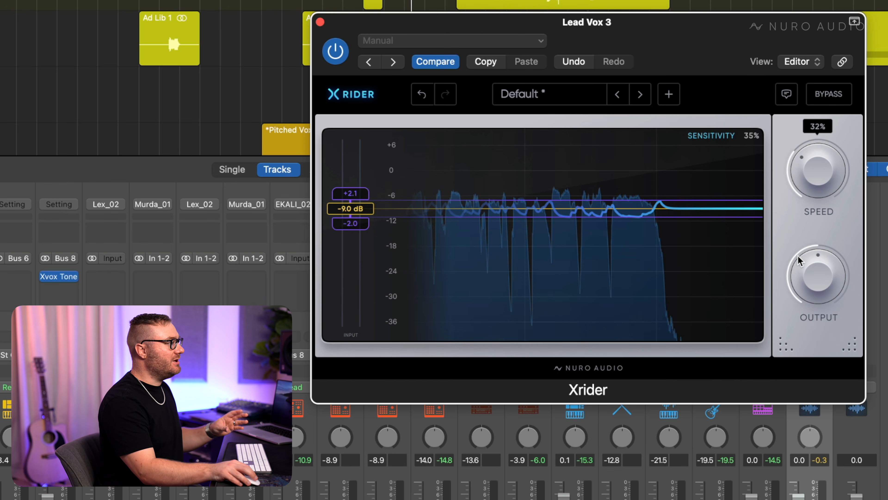
key(space)
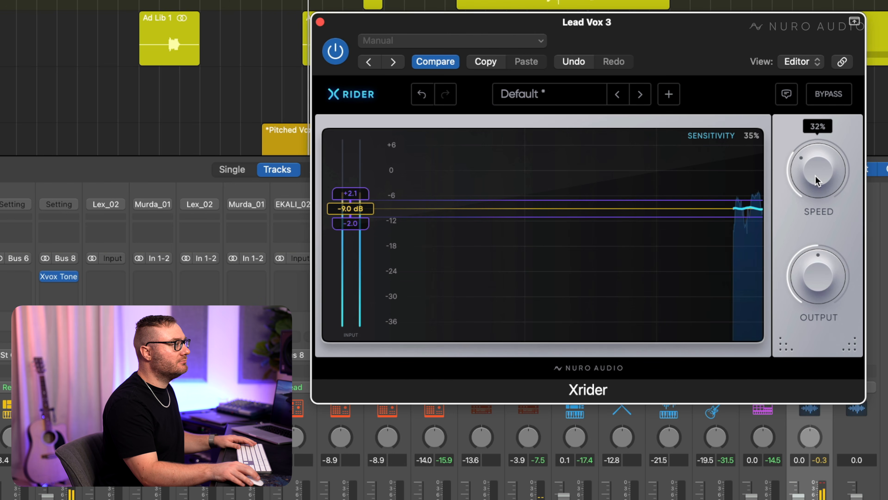
drag(816, 173, 816, 175)
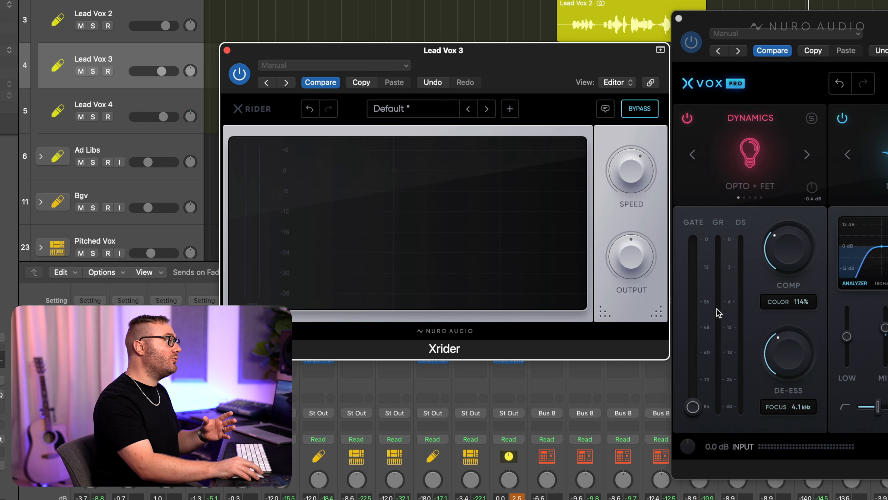
Set the Sample track's Xrider target to -22.6 dB, with a faster Speed and the Output at +6.5 dB, during playback
key(space)
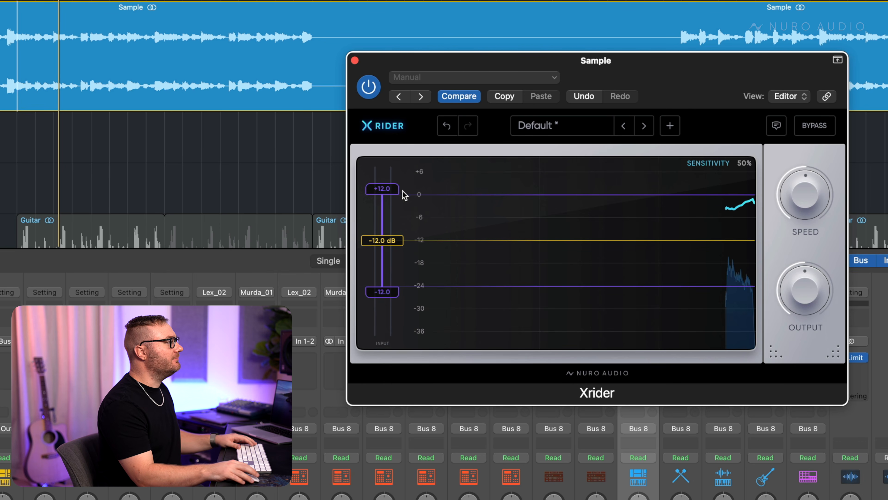
key(space)
drag(393, 241, 392, 270)
drag(817, 199, 822, 128)
drag(384, 274, 384, 293)
drag(814, 280, 818, 249)
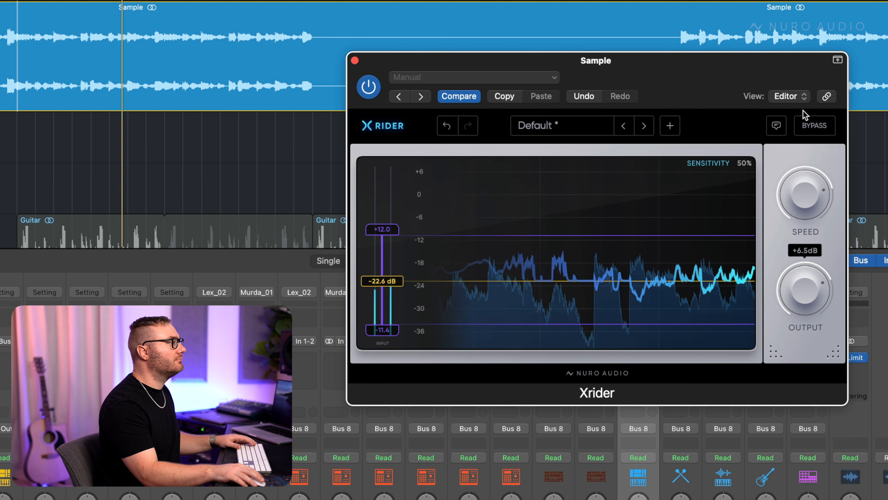
Compare the sample's playback with Xrider bypassed and active
click(806, 130)
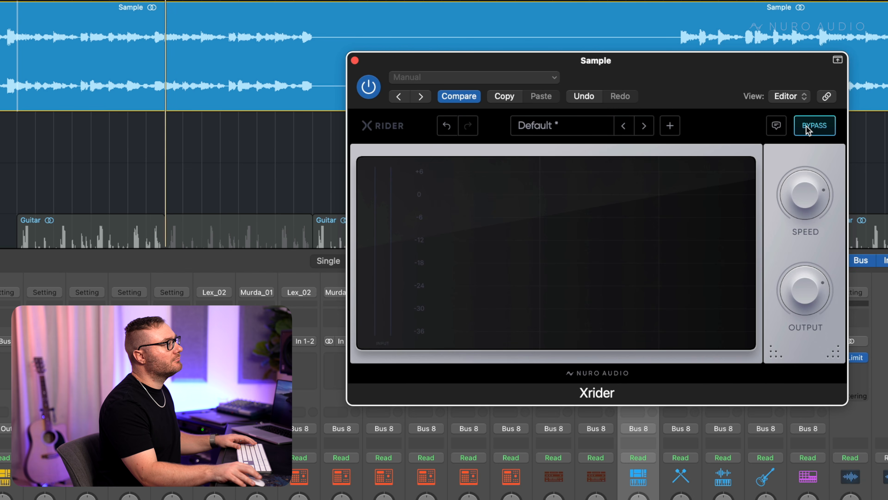
click(807, 130)
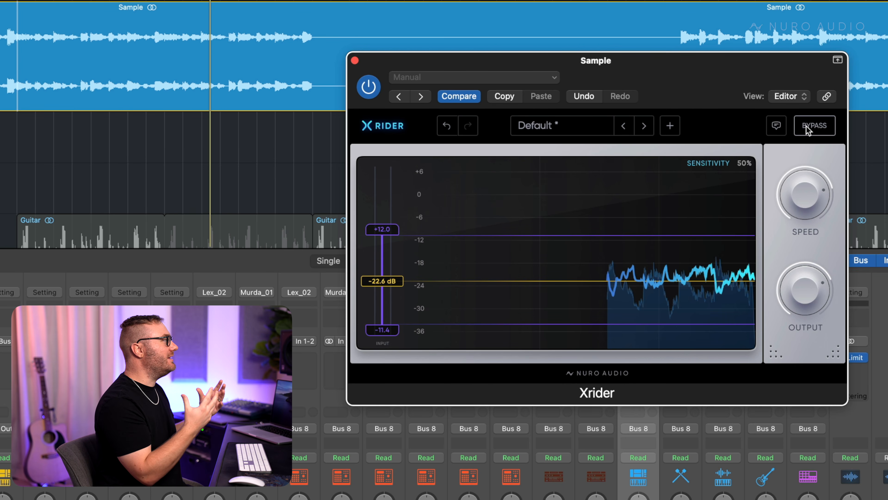
key(space)
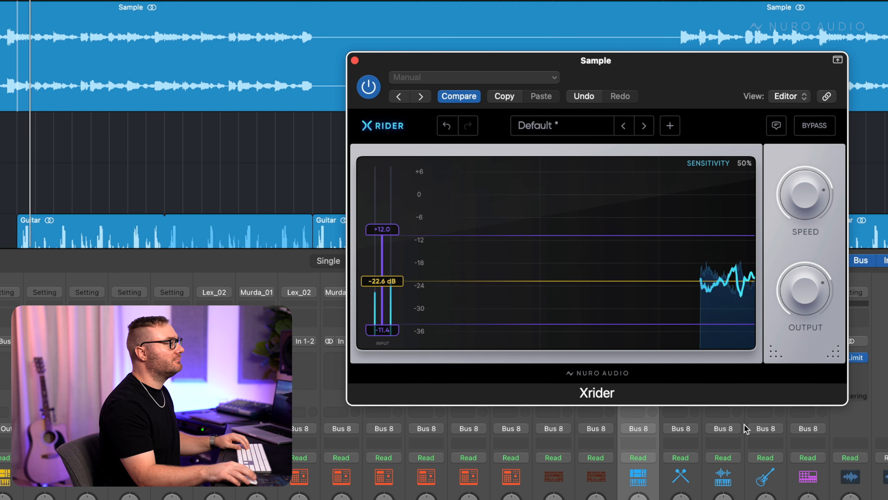